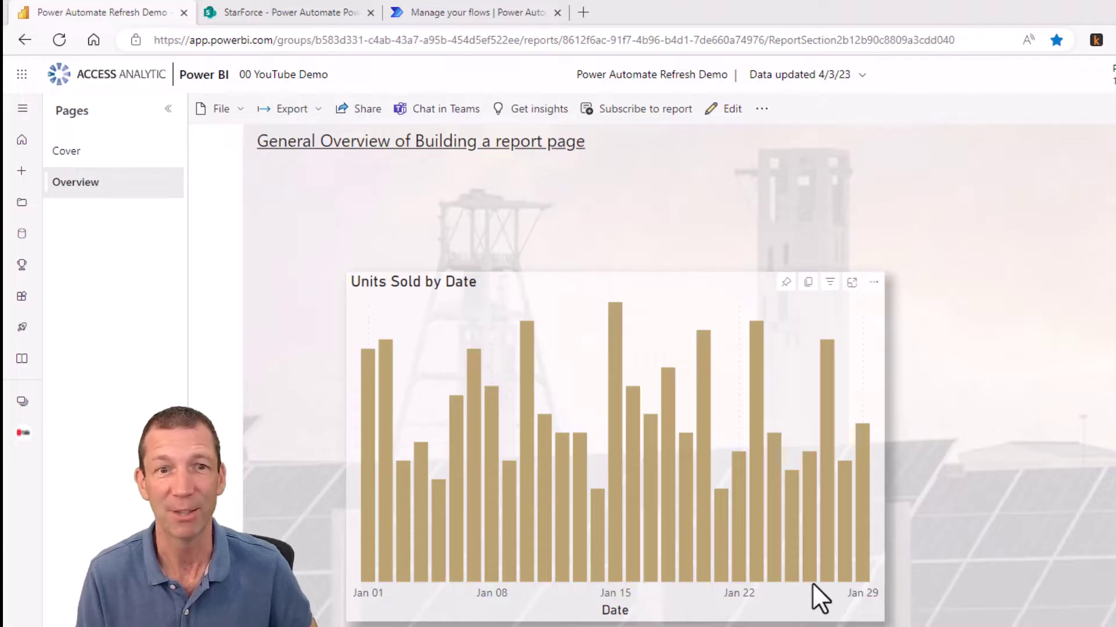
Step: Upload Feb 2023.xlsx from File Explorer into the SharePoint Power Automate Power BI refresh demo folder
click(285, 13)
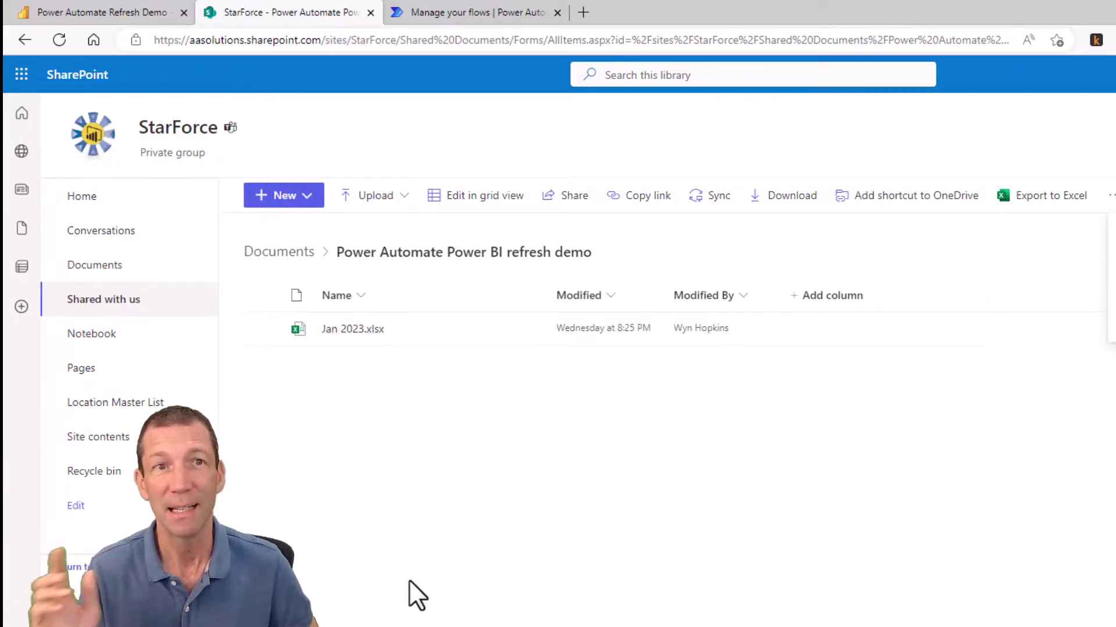
key(alt+Tab)
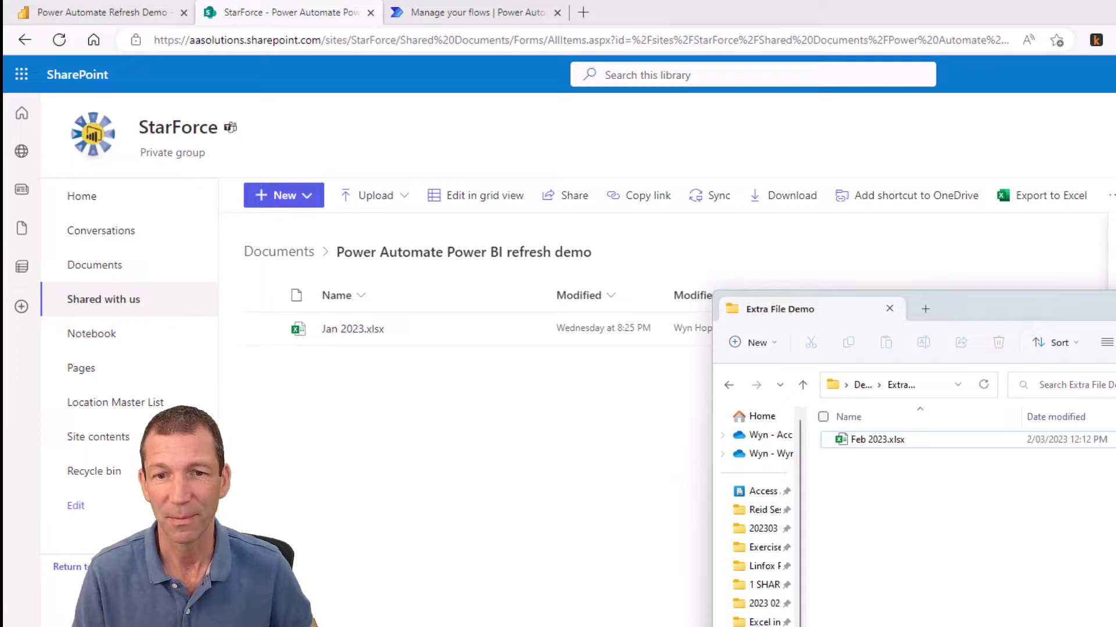
drag(899, 443, 536, 432)
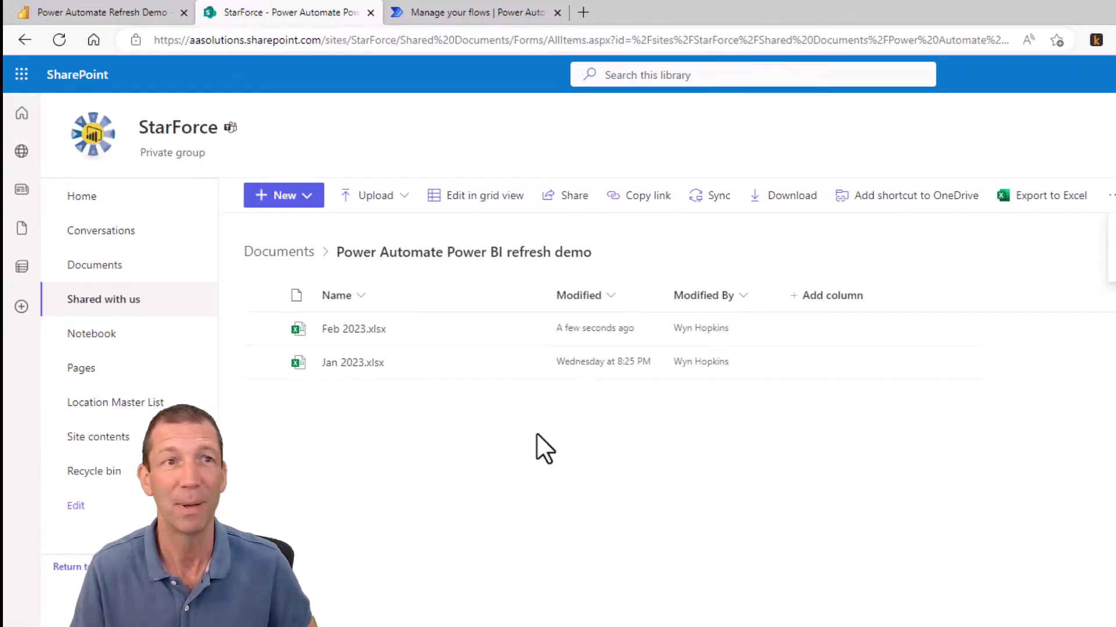
Step: Refresh the Power BI report visuals so Units Sold by Date extends to Feb 26
click(112, 14)
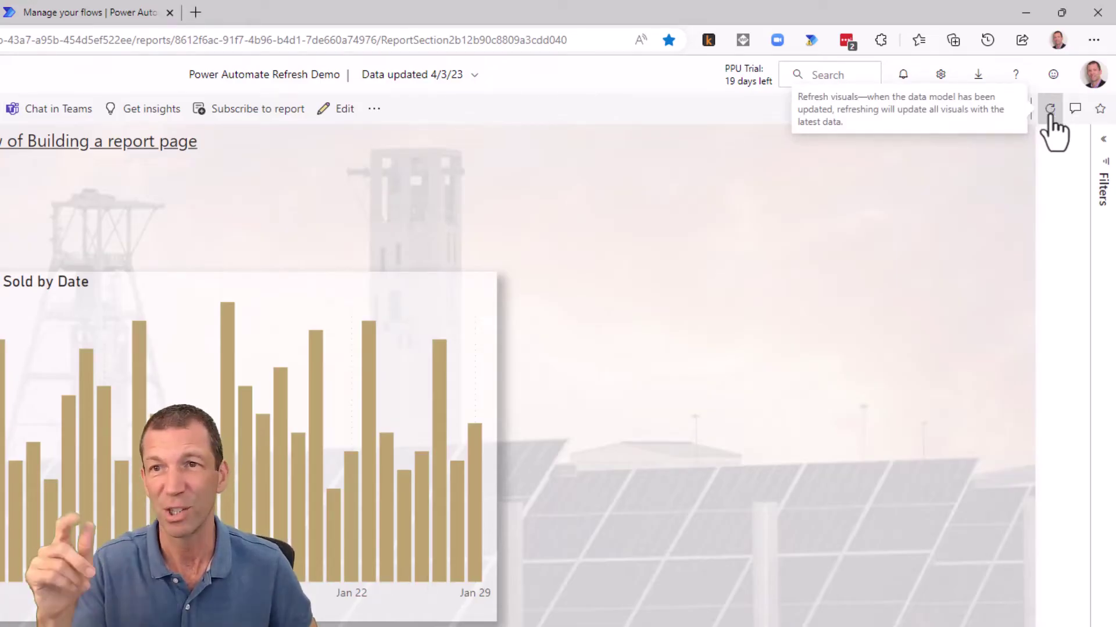
click(1050, 115)
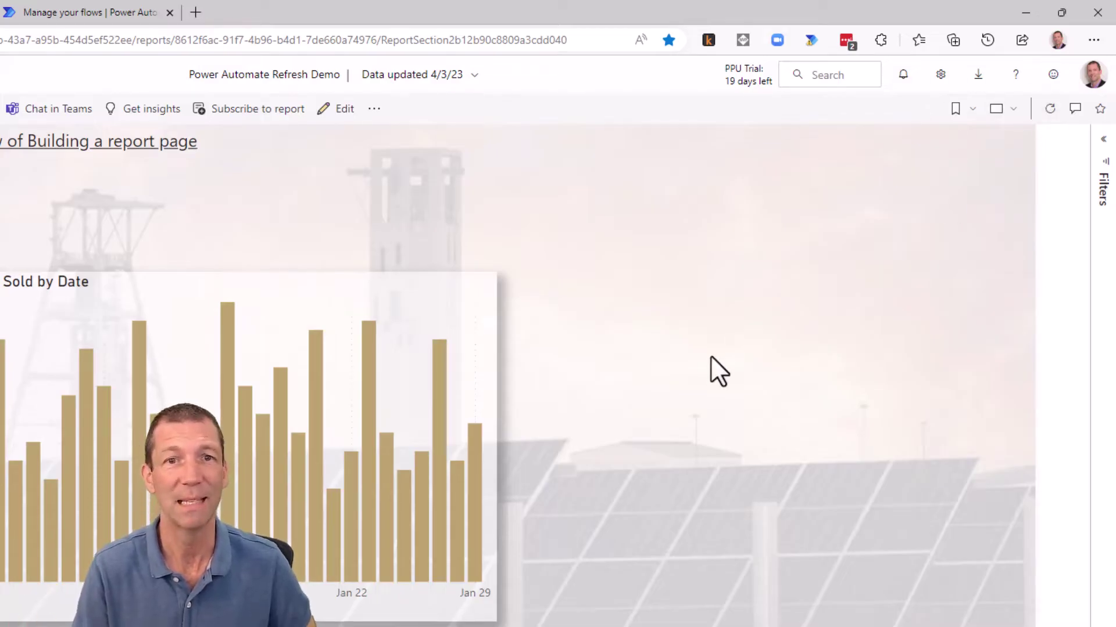
click(1054, 120)
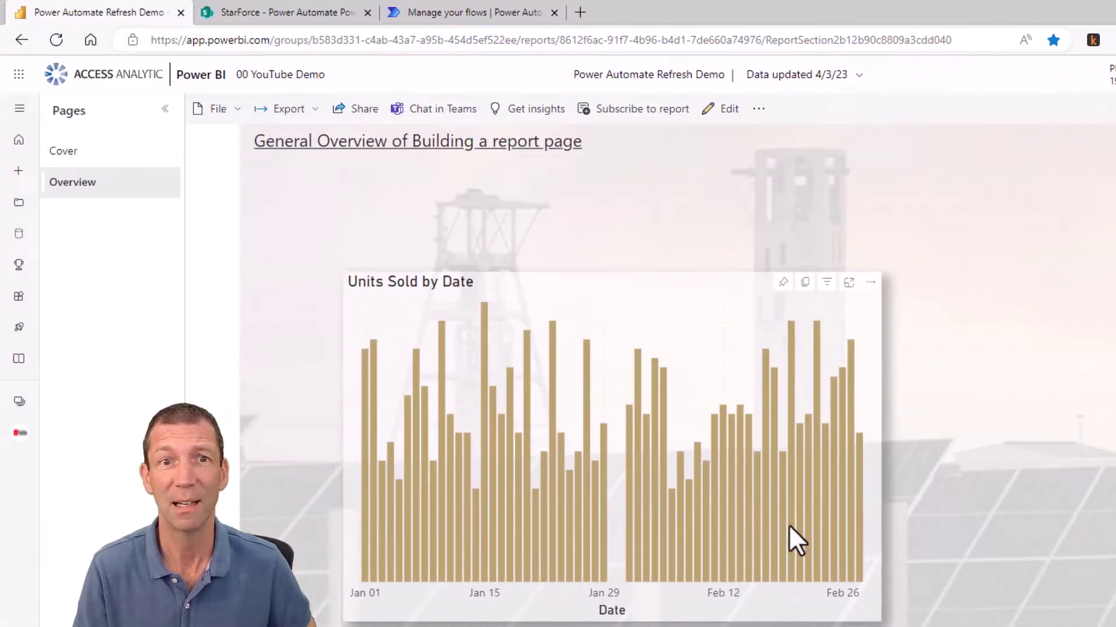
mouse_move(789, 524)
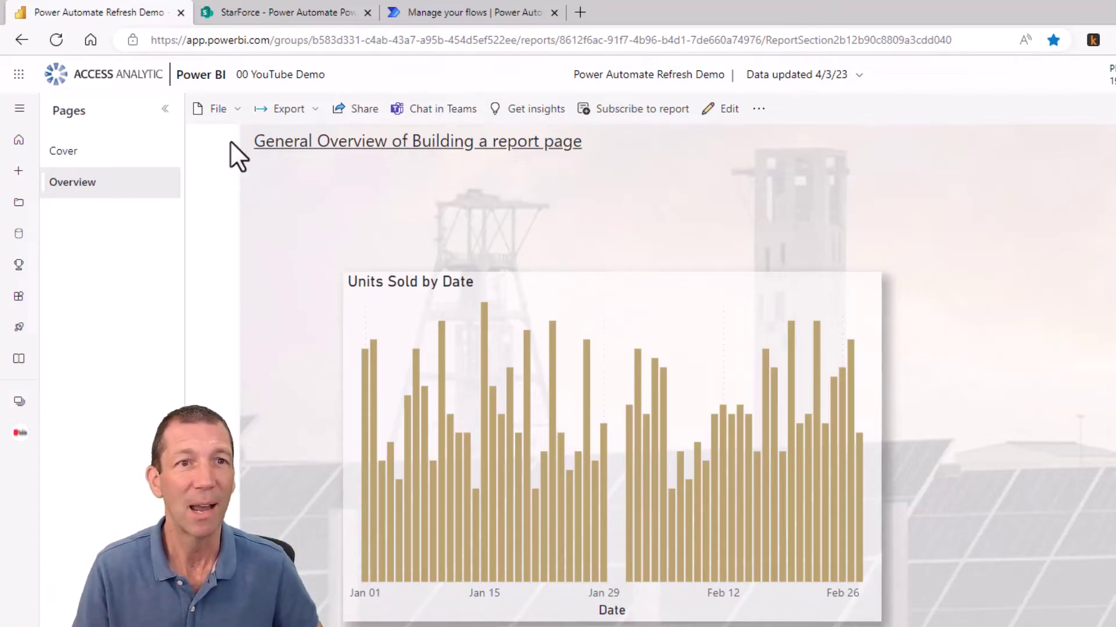
Step: Open Power Automate Refresh Demo dataset settings in 00 YouTube Demo, showing its SharePointList credentials
click(302, 76)
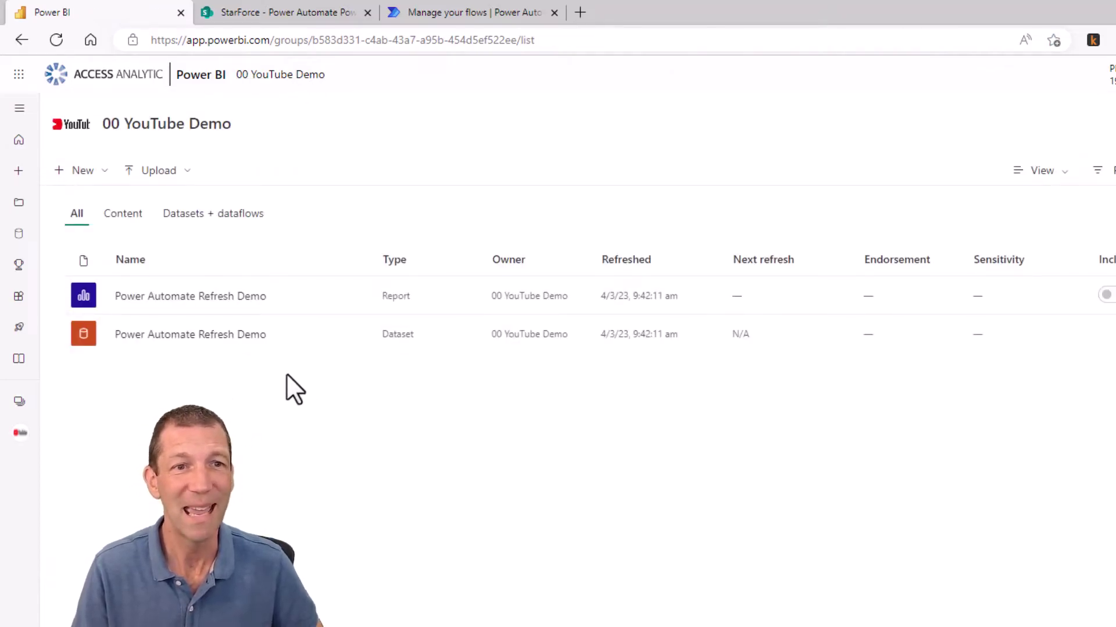
mouse_move(308, 345)
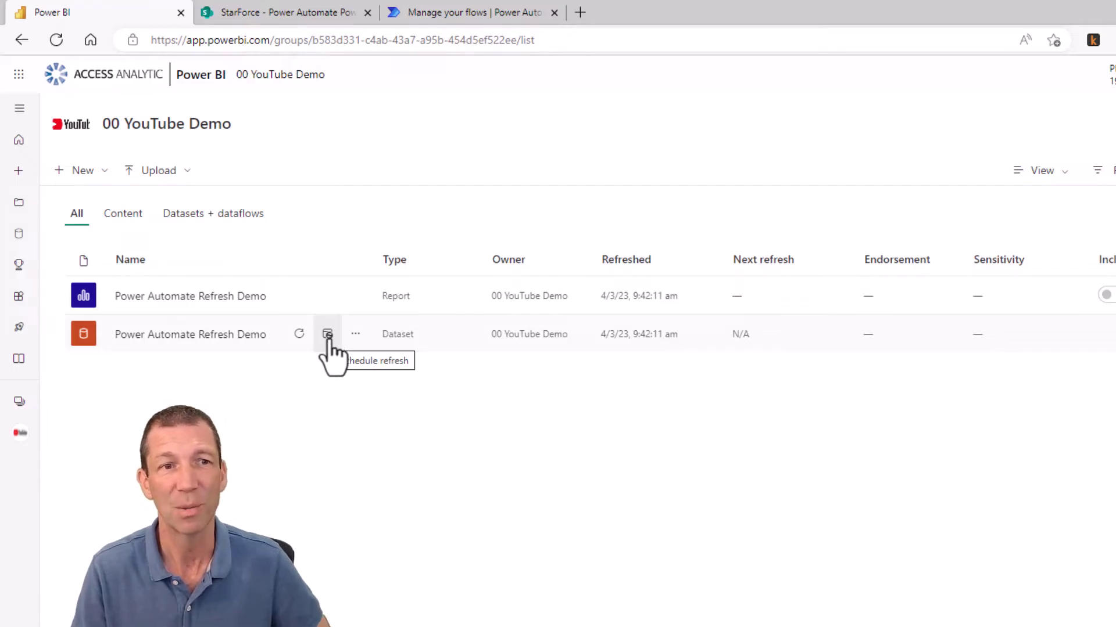
click(327, 336)
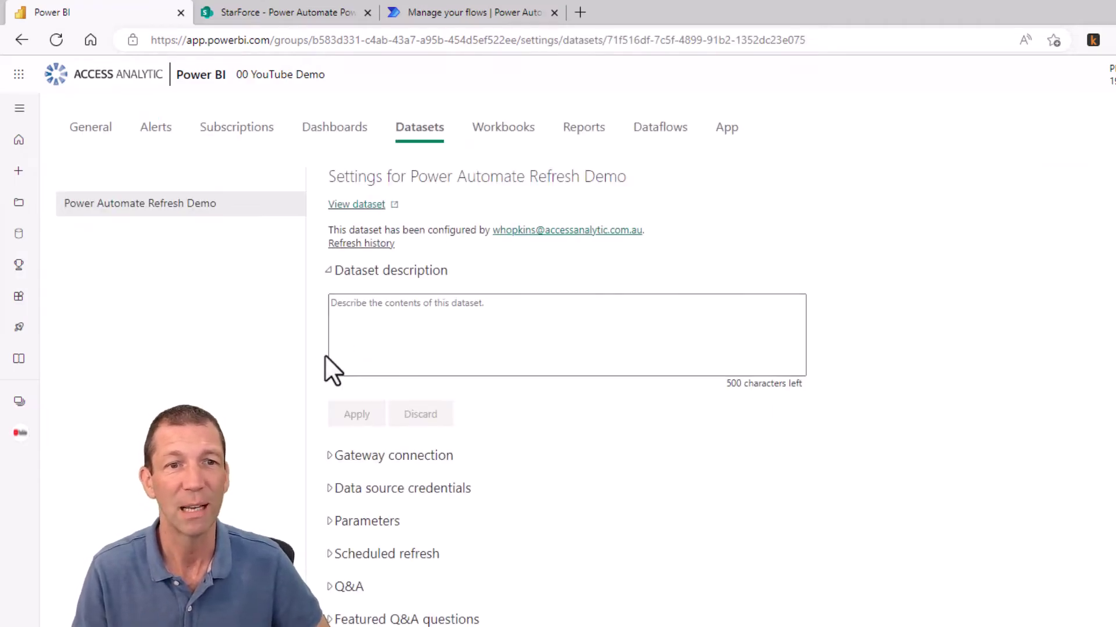
click(379, 489)
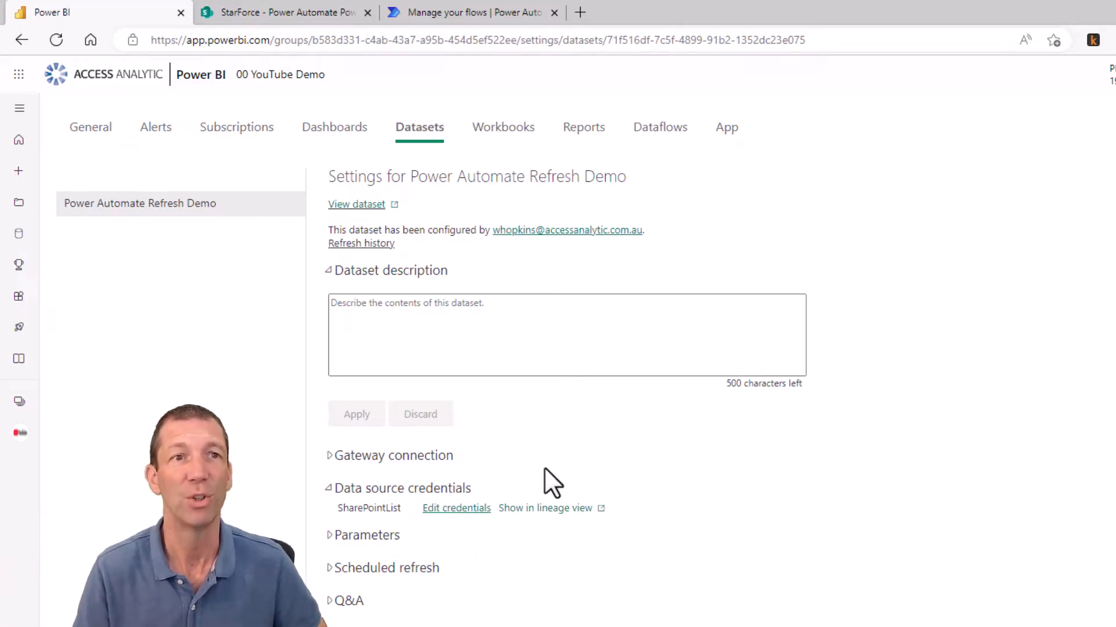
click(19, 75)
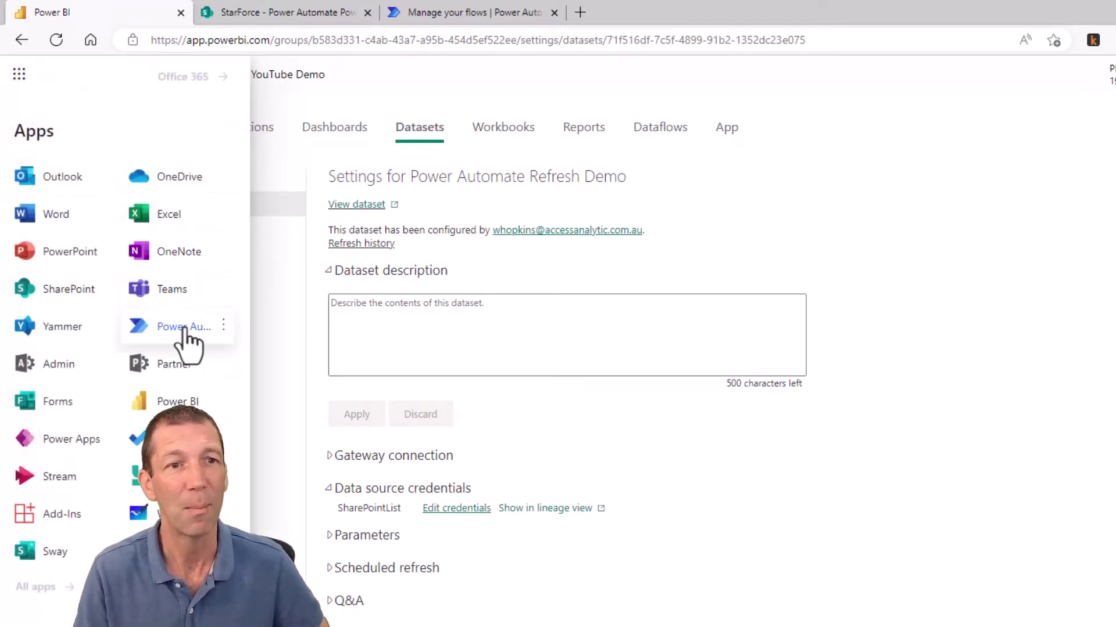
Step: Search templates for 'when file is added to sharepoint' and open the new-file custom action template
click(459, 12)
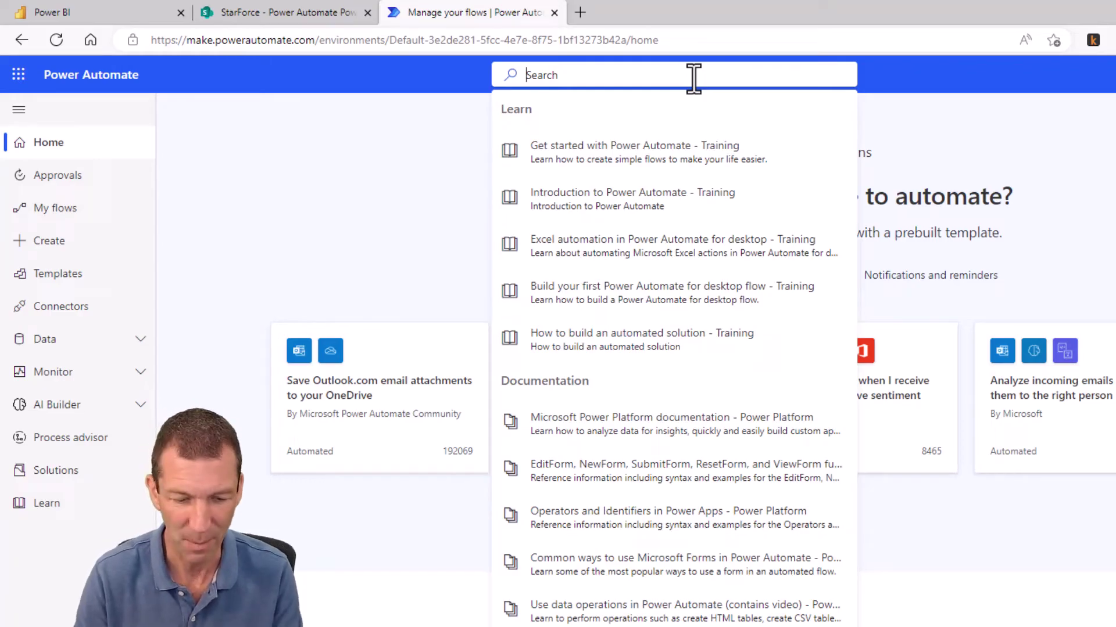
text(when file is added to share)
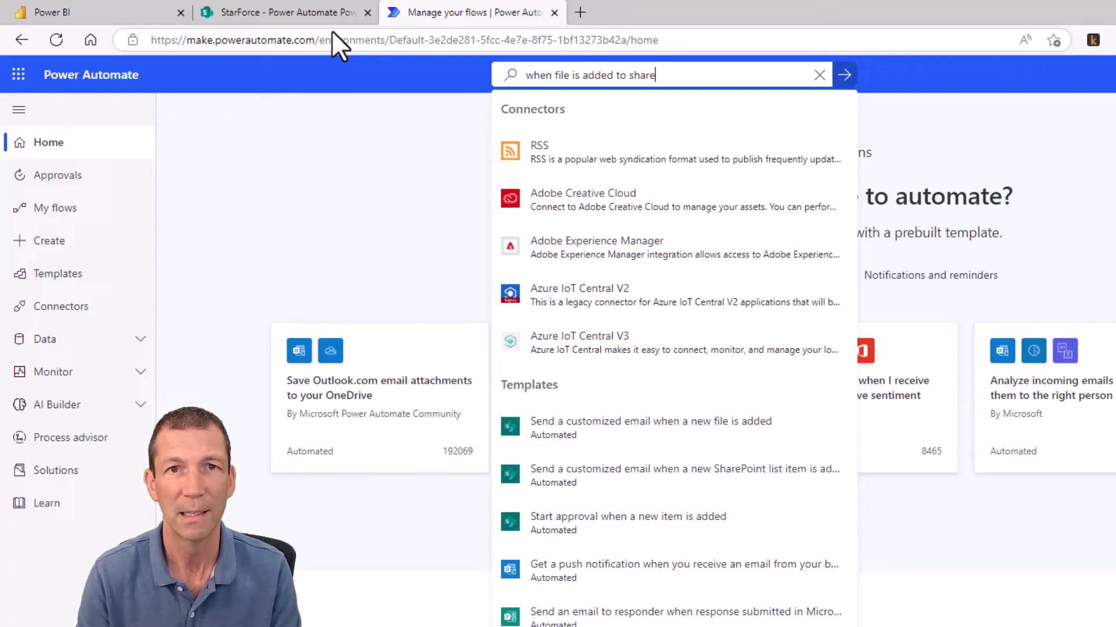
text(point)
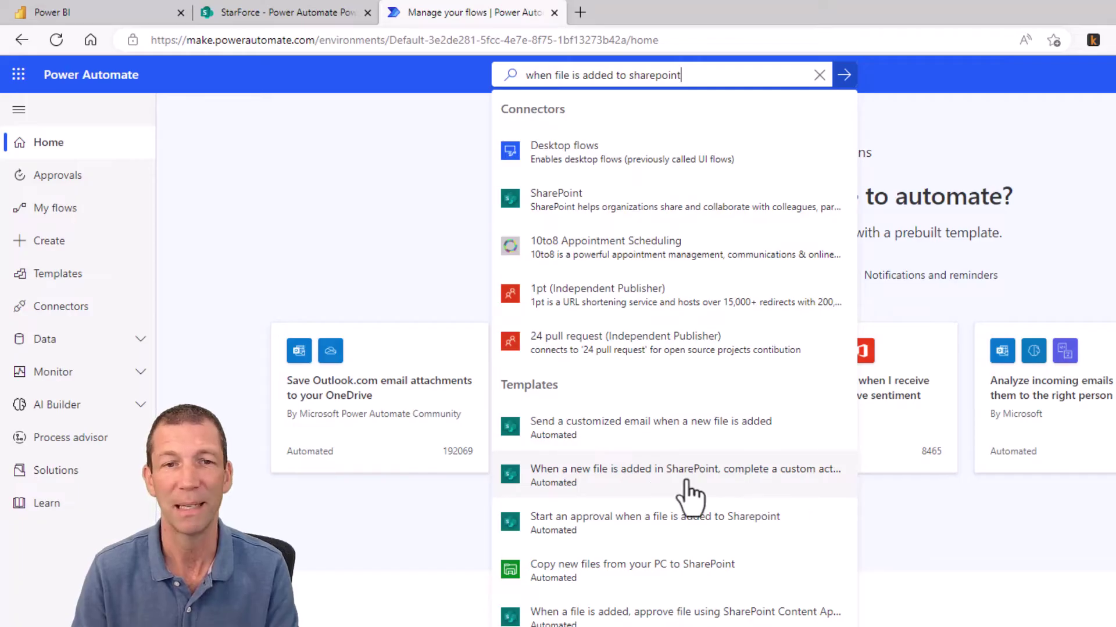
click(692, 481)
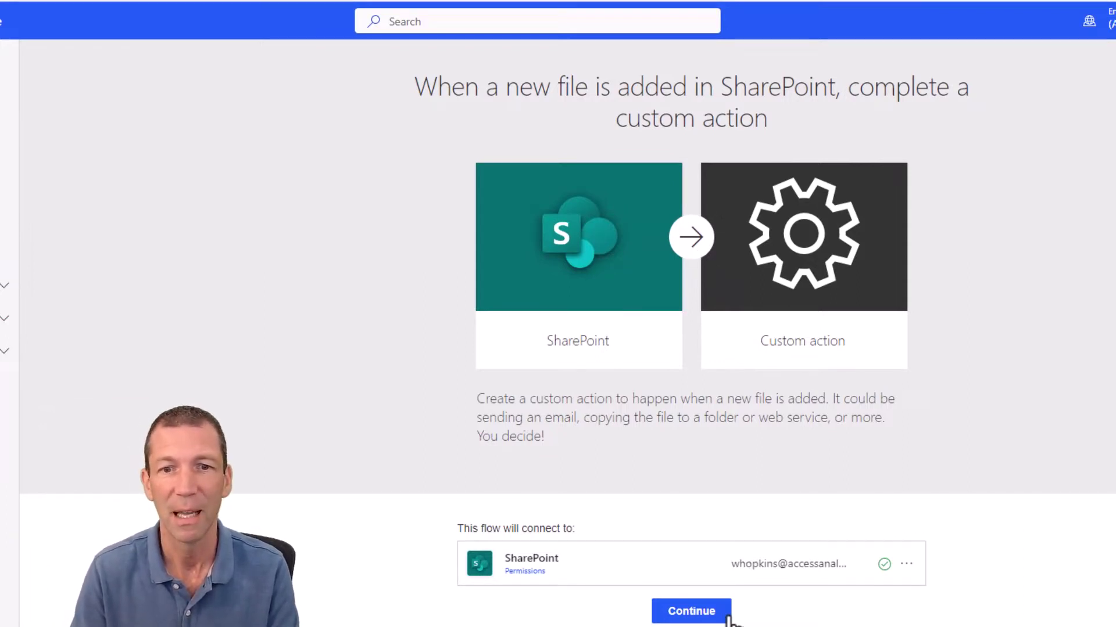
Step: Set the file-created trigger's site to StarForce and its library to Documents
click(690, 612)
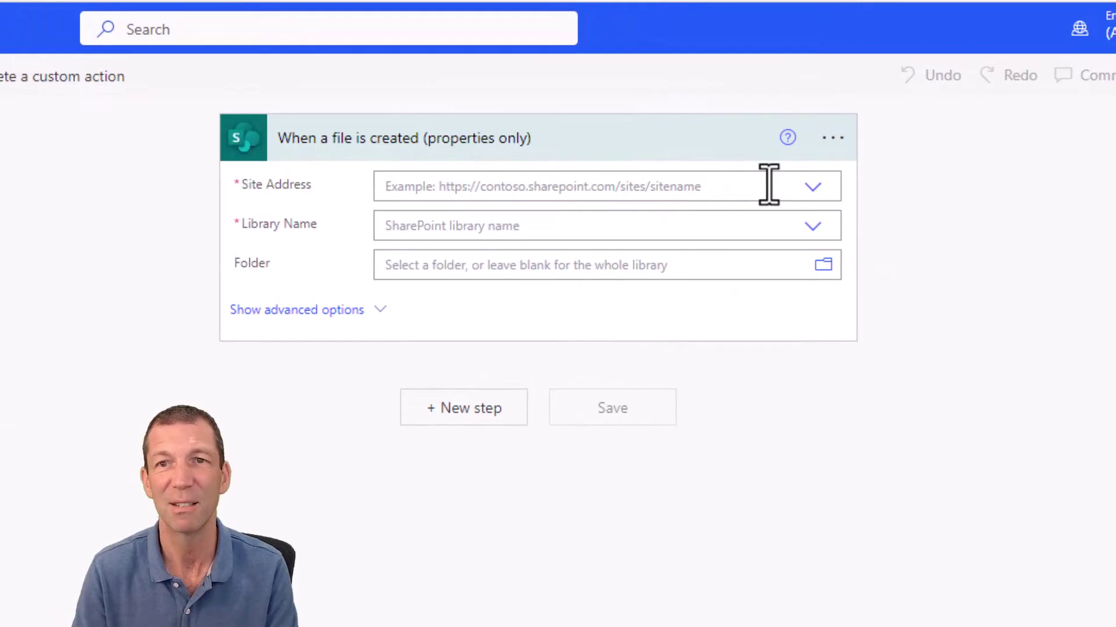
click(812, 189)
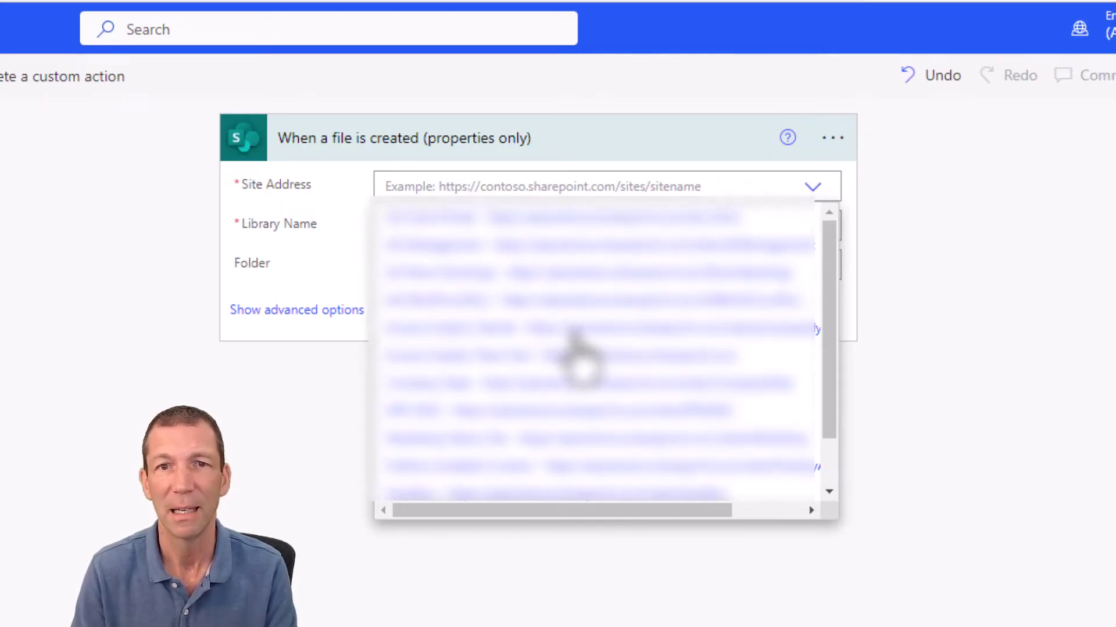
scroll(559, 421, down, 2)
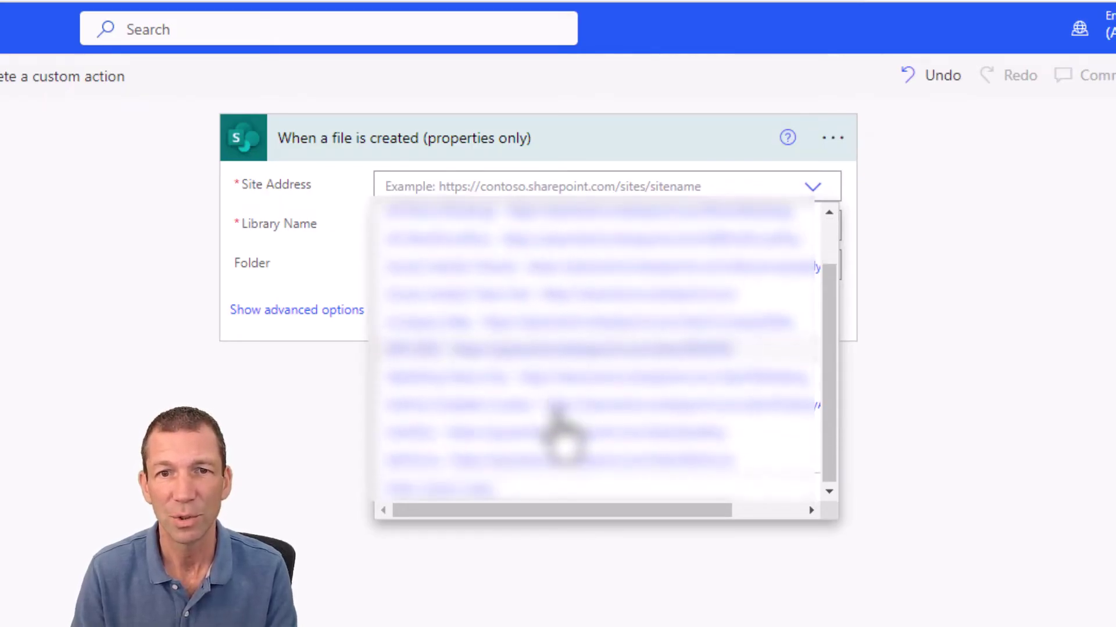
click(475, 460)
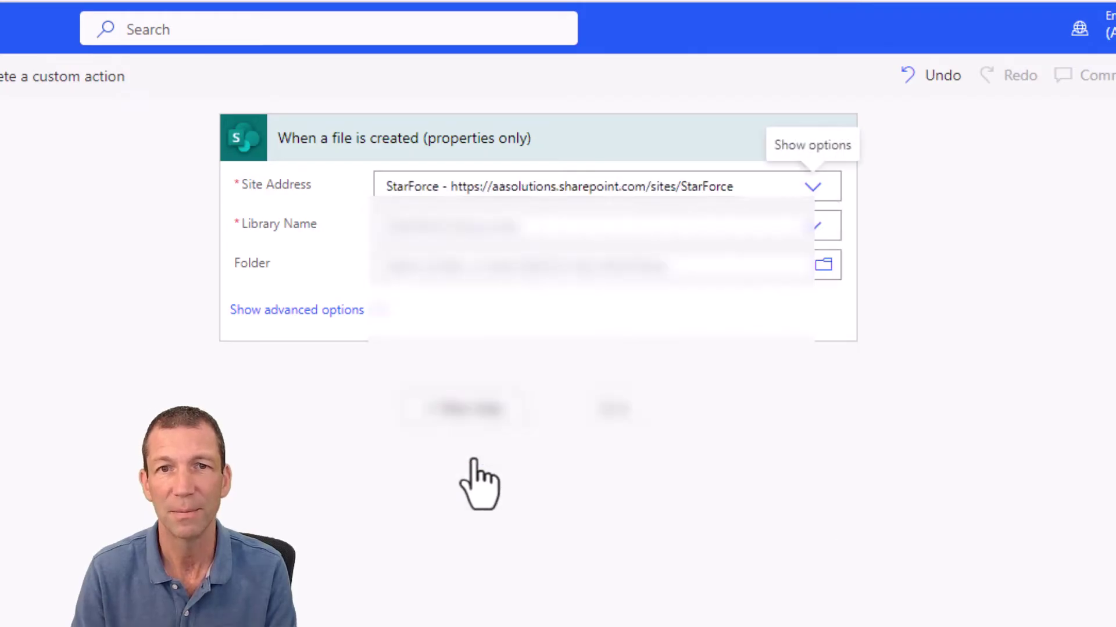
click(814, 228)
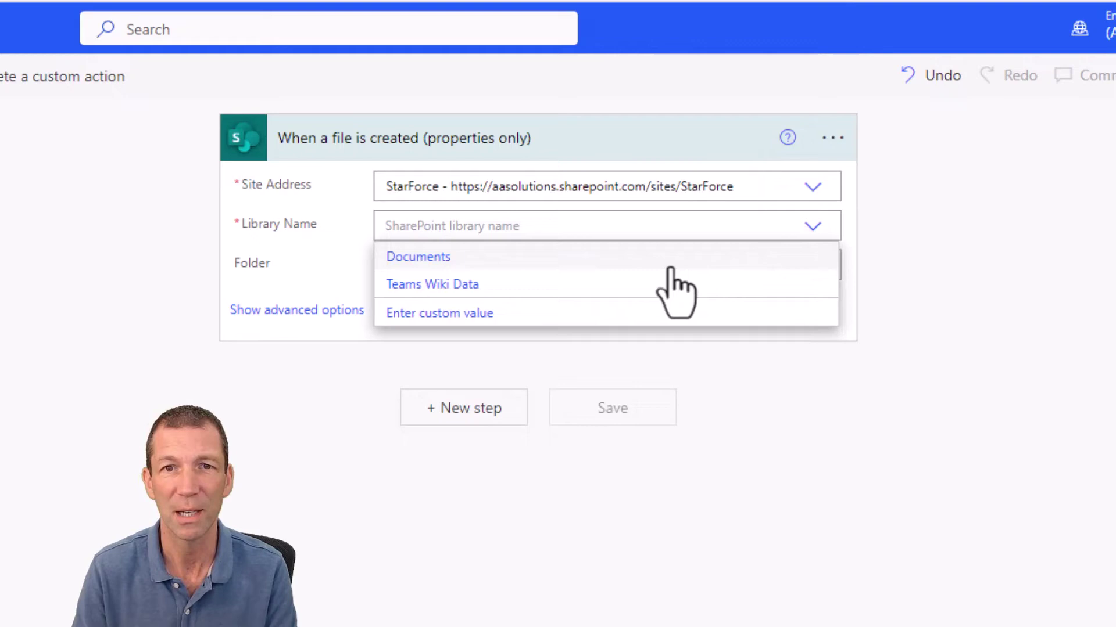
click(647, 265)
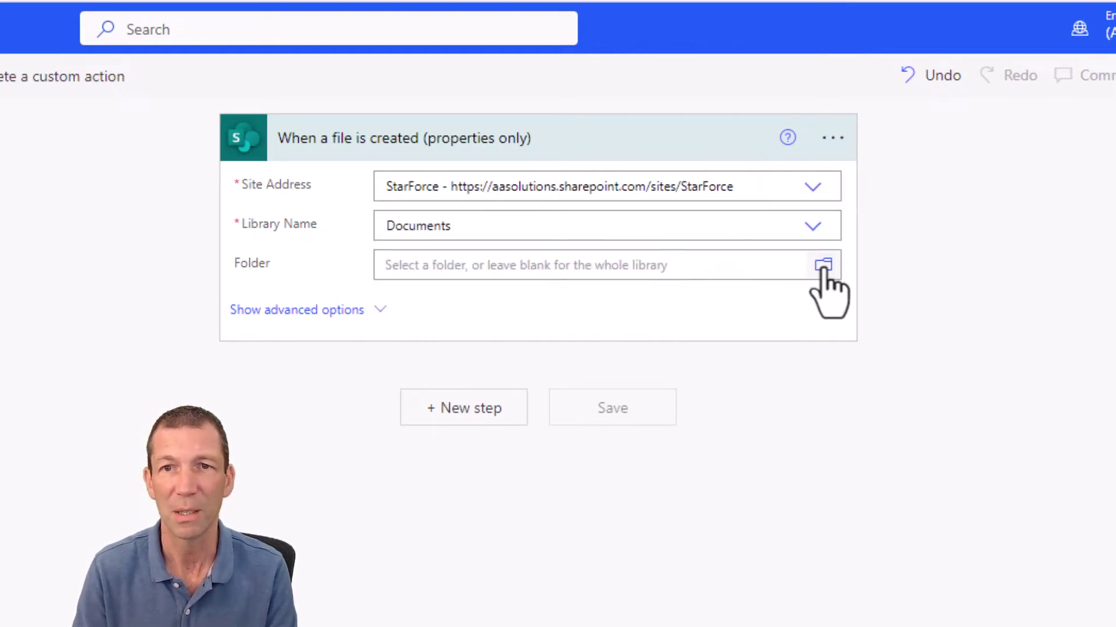
Step: Browse the trigger's folders into Shared Documents, checking SharePoint for where the demo files live
click(823, 266)
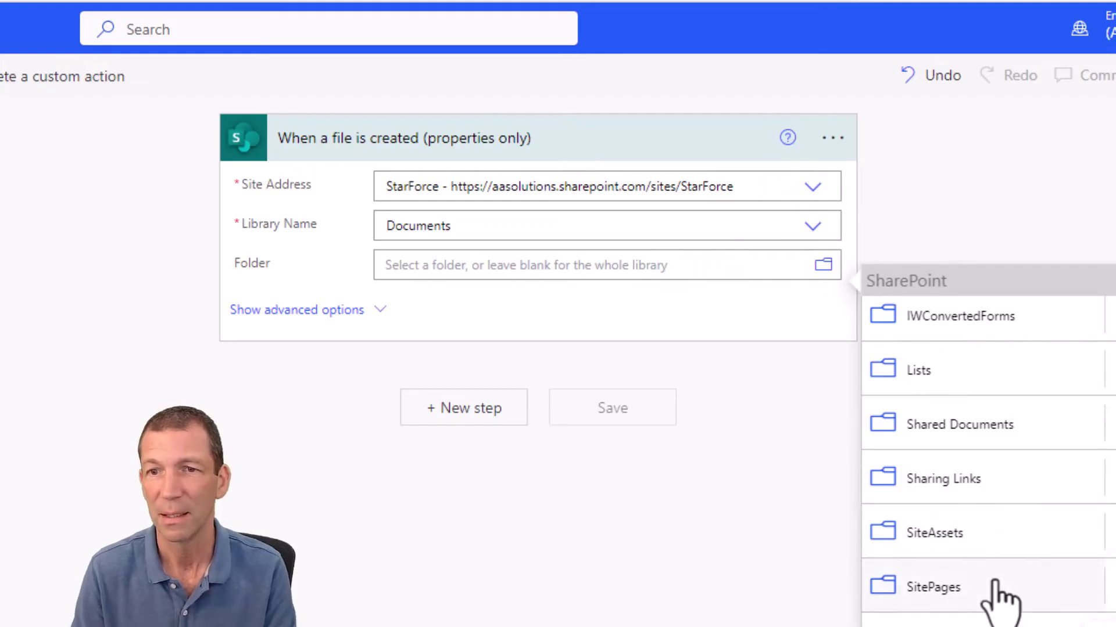
click(971, 436)
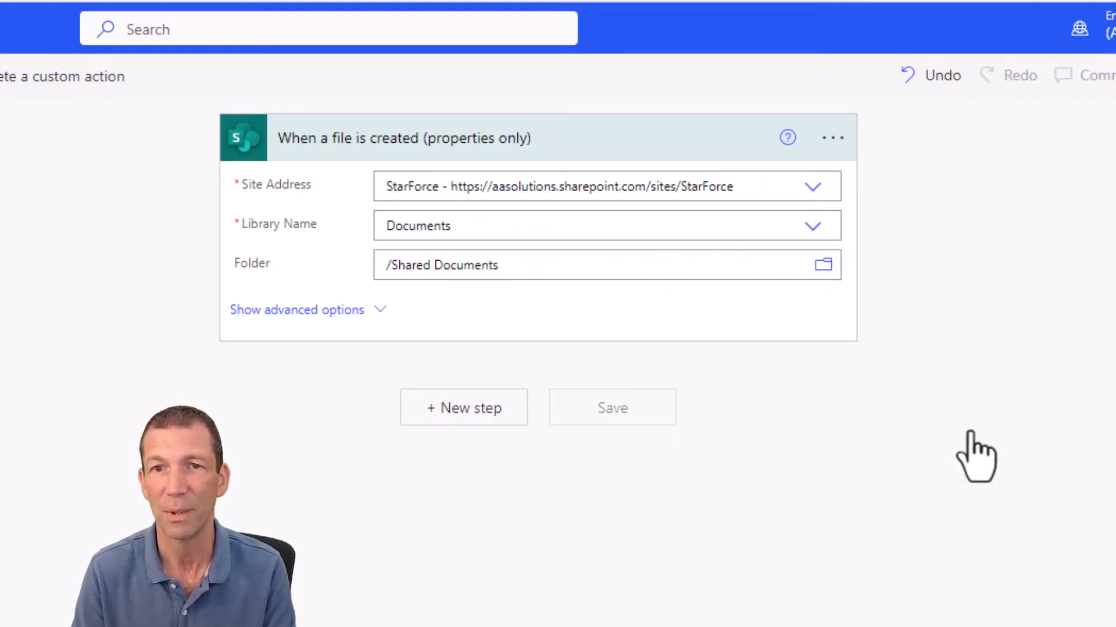
click(824, 265)
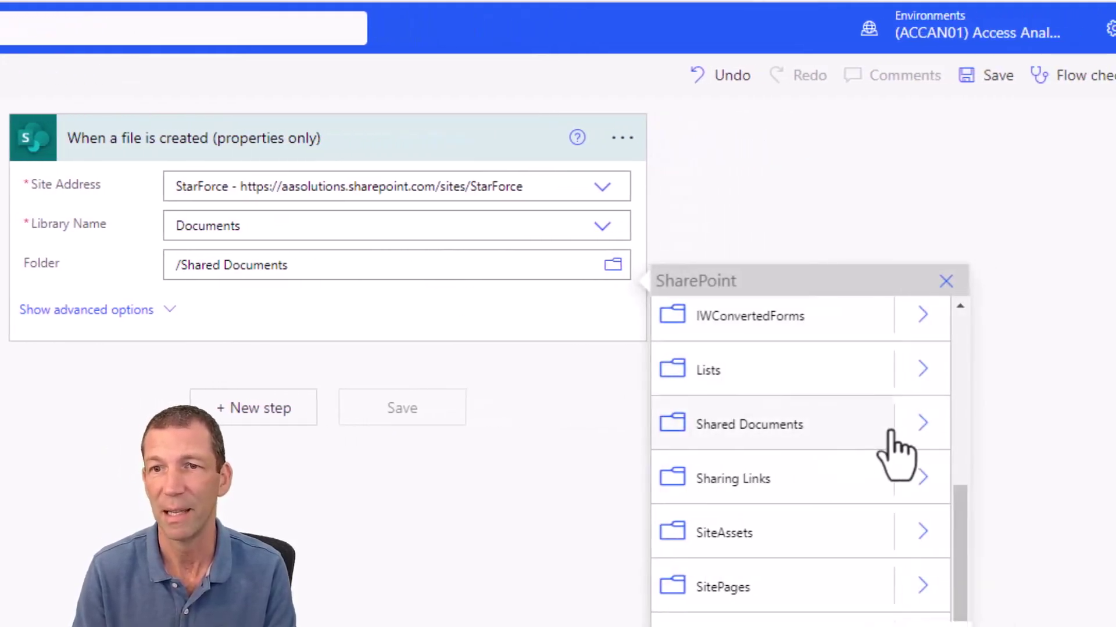
click(921, 427)
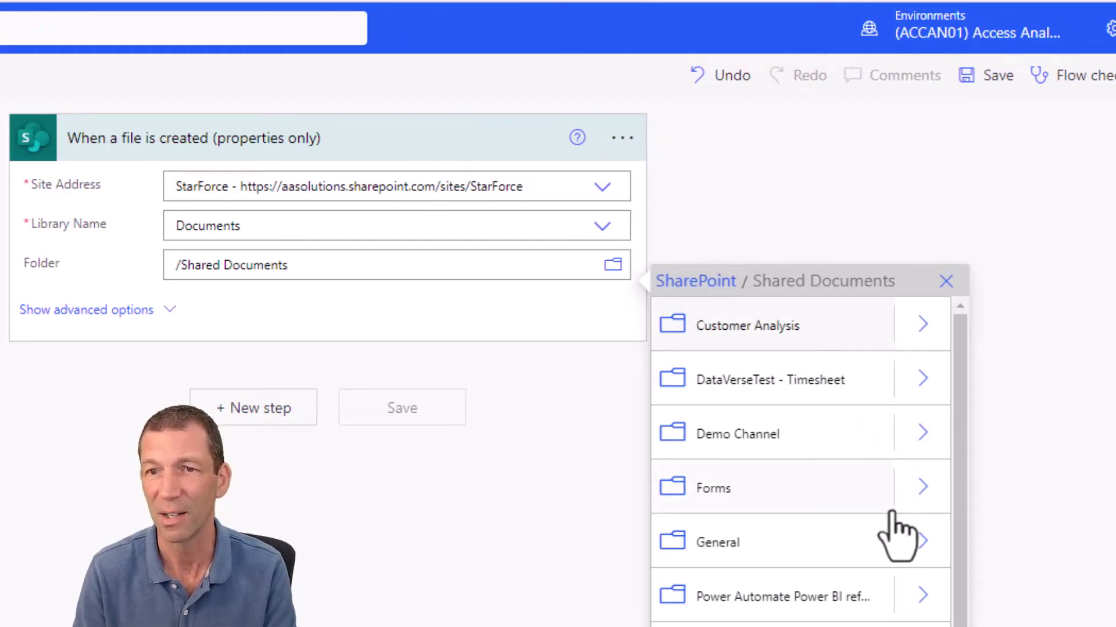
scroll(898, 538, down, 2)
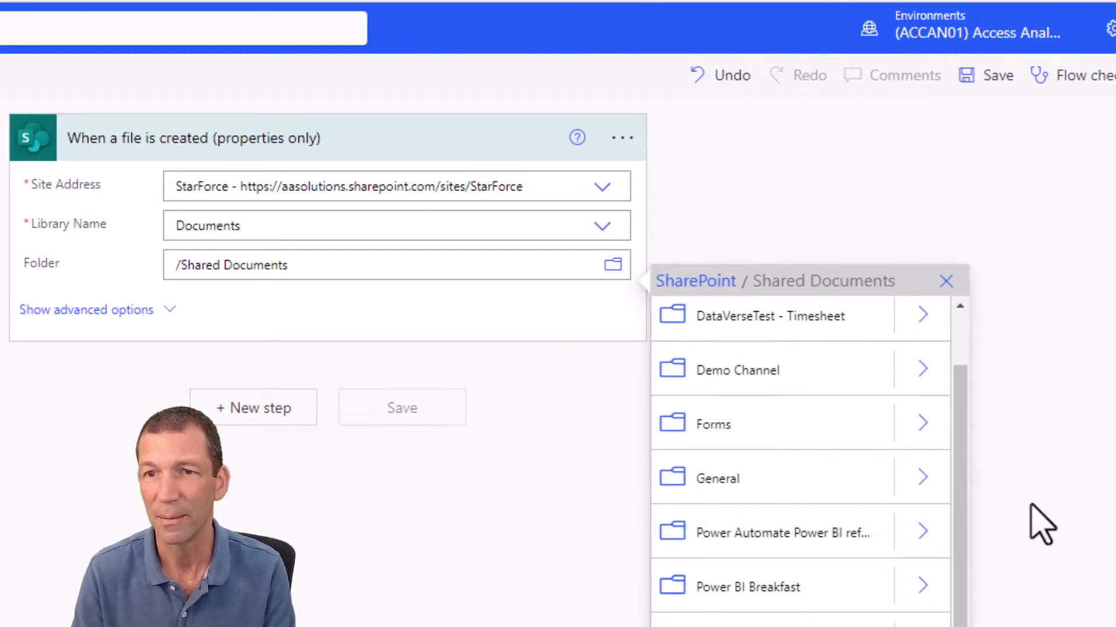
click(924, 531)
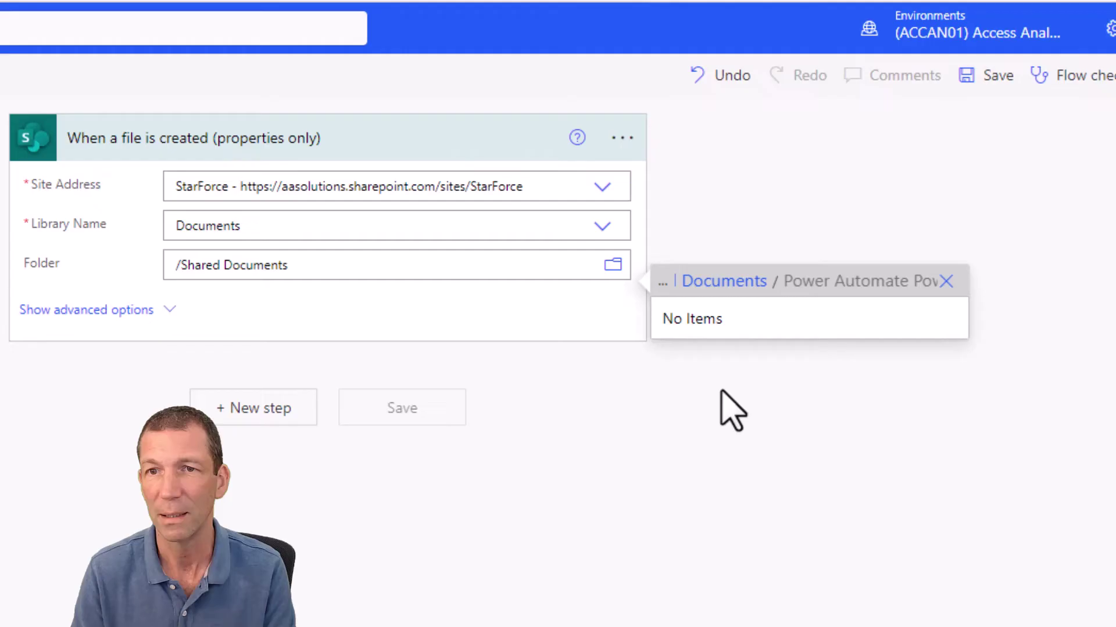
click(612, 264)
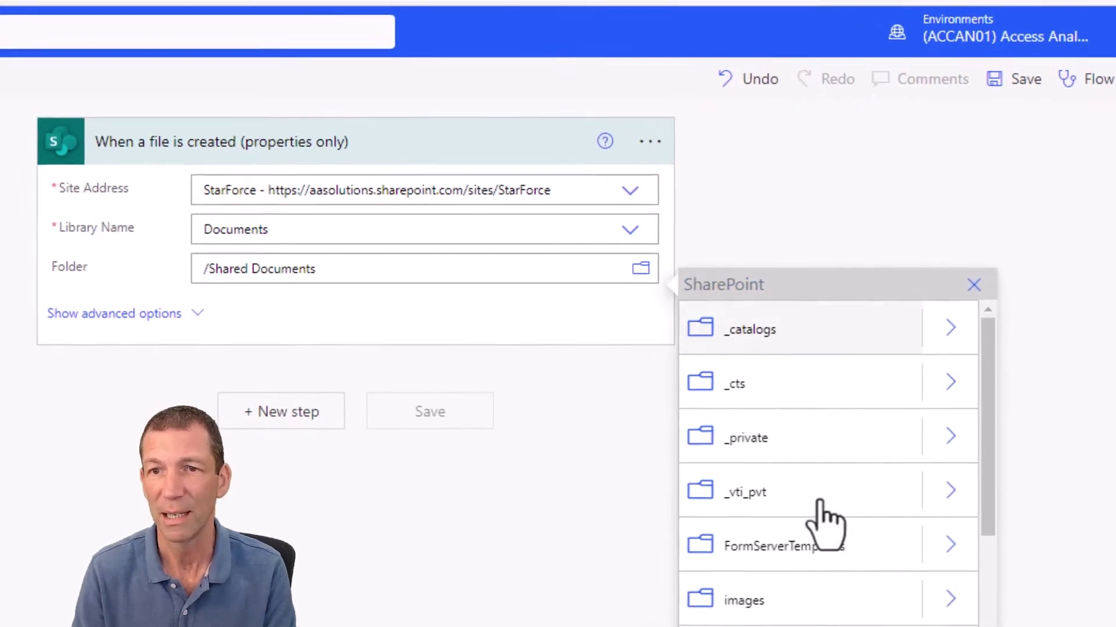
scroll(822, 520, down, 5)
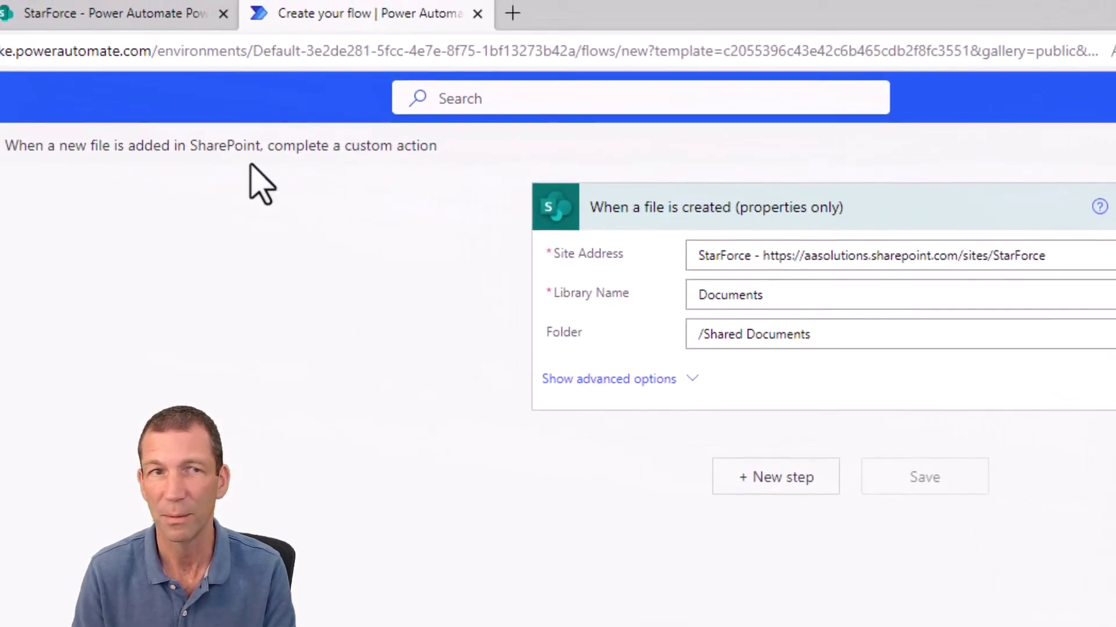
click(116, 7)
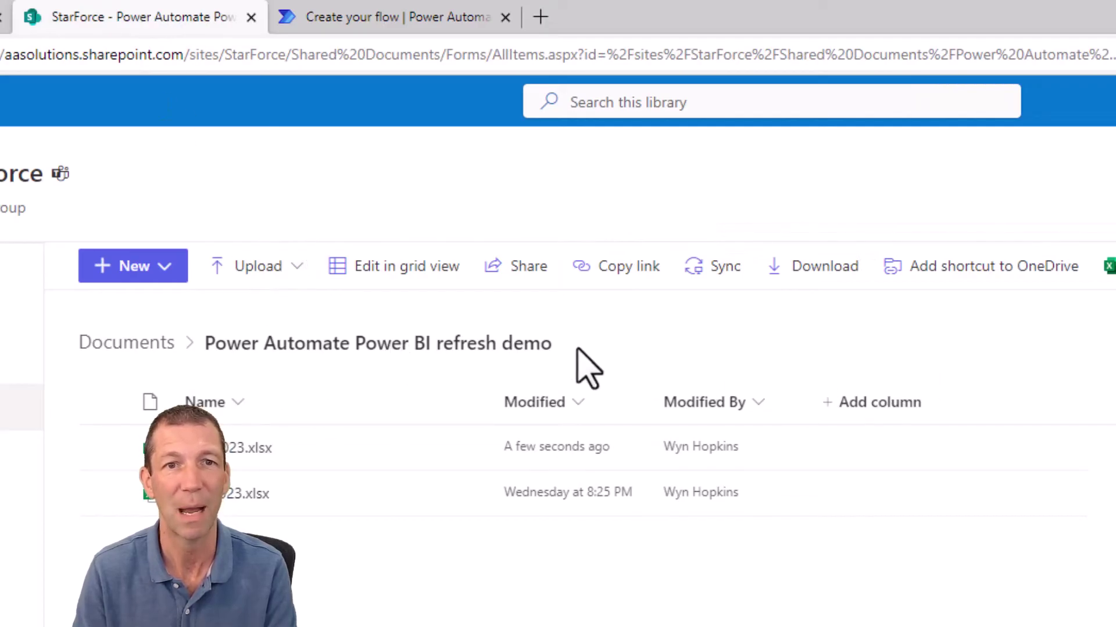
click(386, 18)
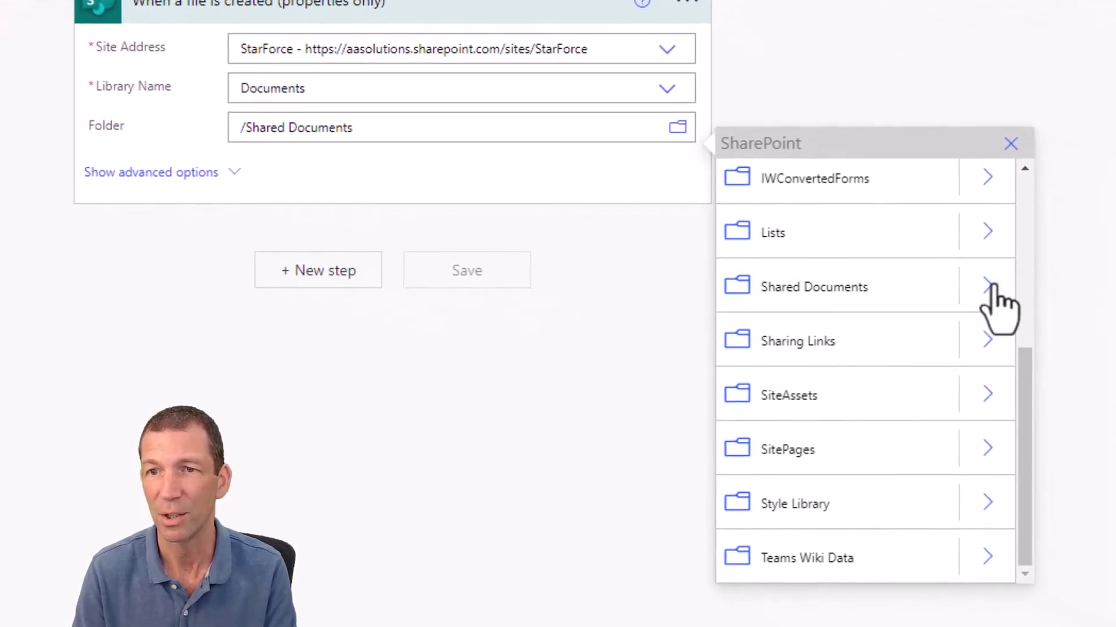
Step: Set the trigger Folder to /Shared Documents/Power Automate Power BI refresh demo
click(991, 286)
scroll(916, 372, down, 1)
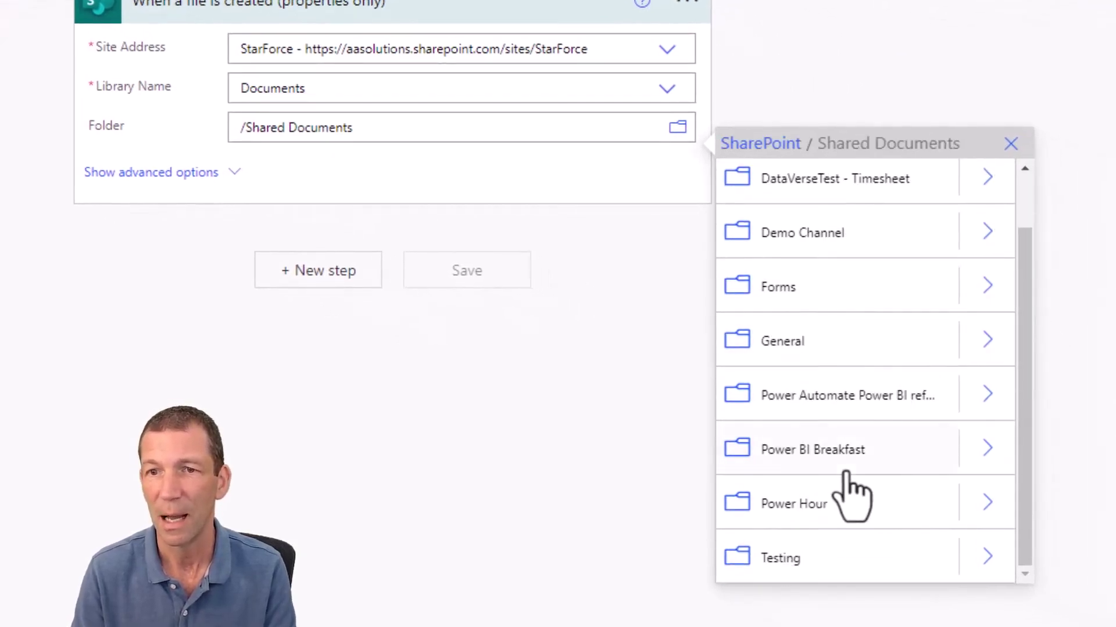
click(761, 396)
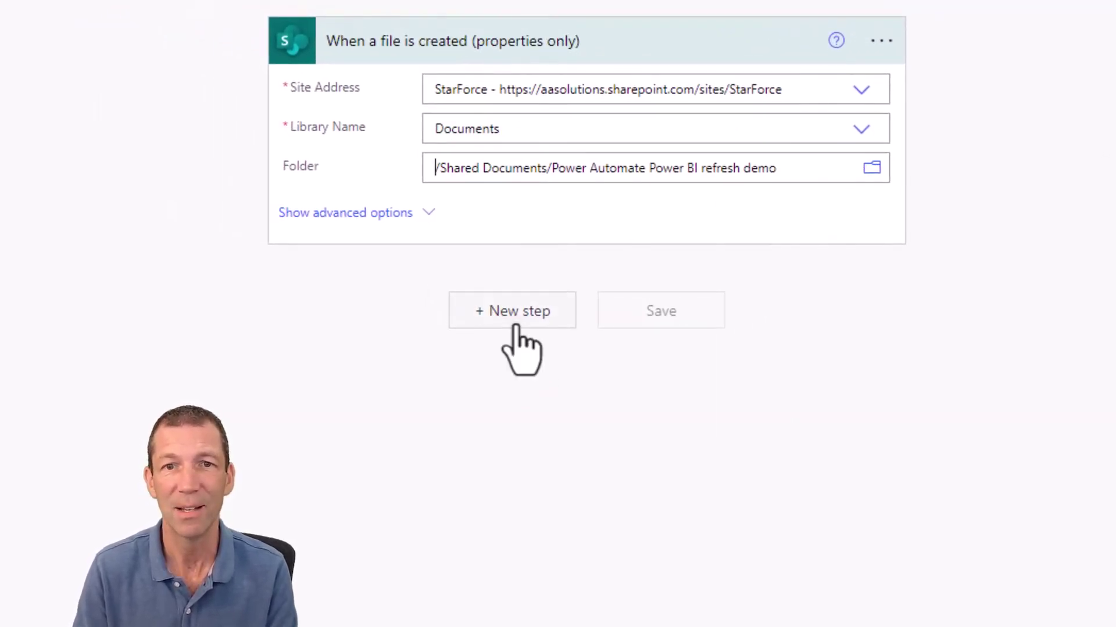
Step: Add a Power BI 'Refresh a dataset' action for Power Automate Refresh Demo in workspace 00 YouTube Demo
click(515, 325)
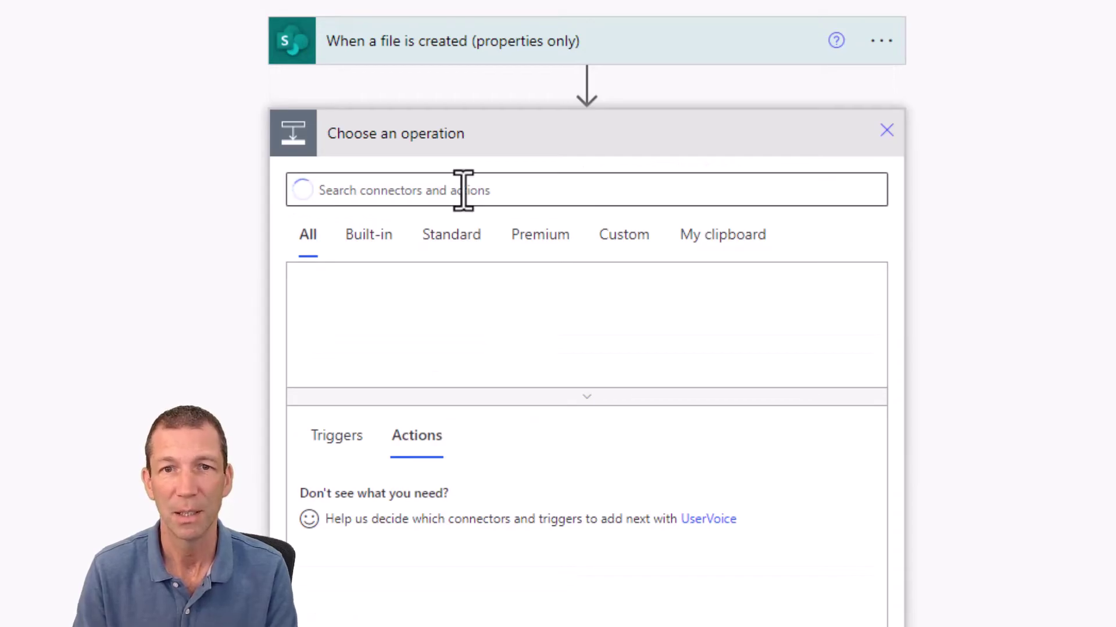
text(power bi )
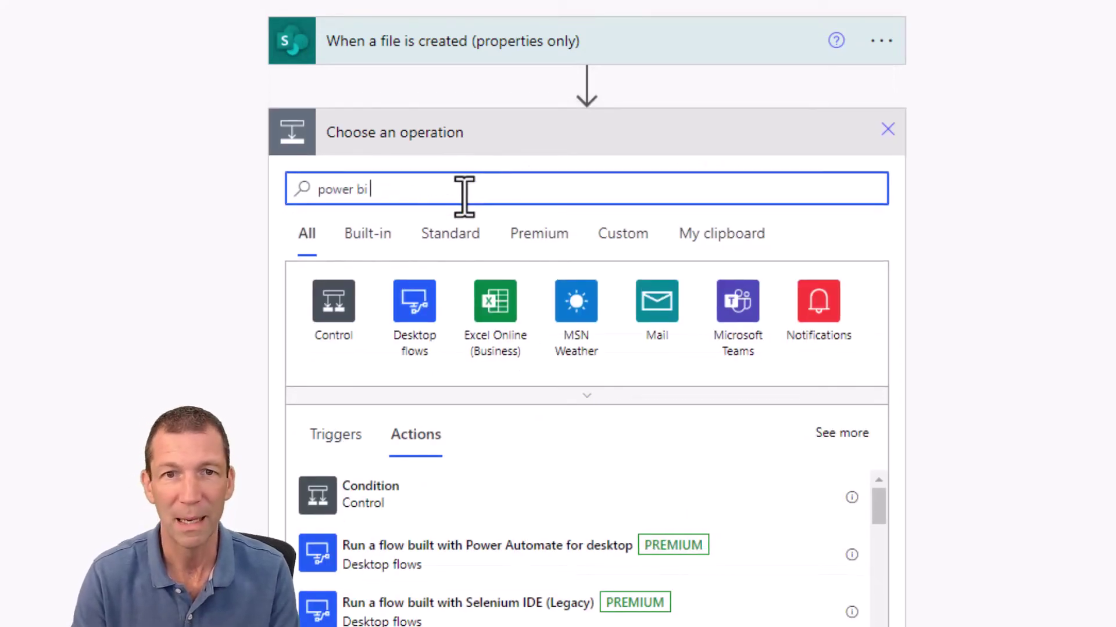
text(dataset)
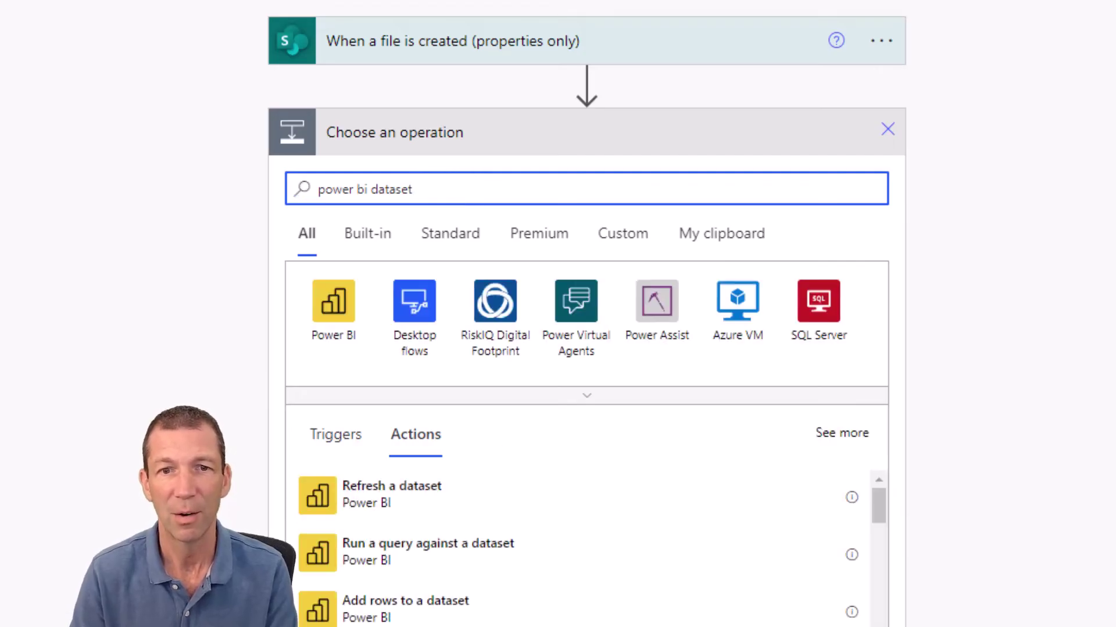
click(382, 492)
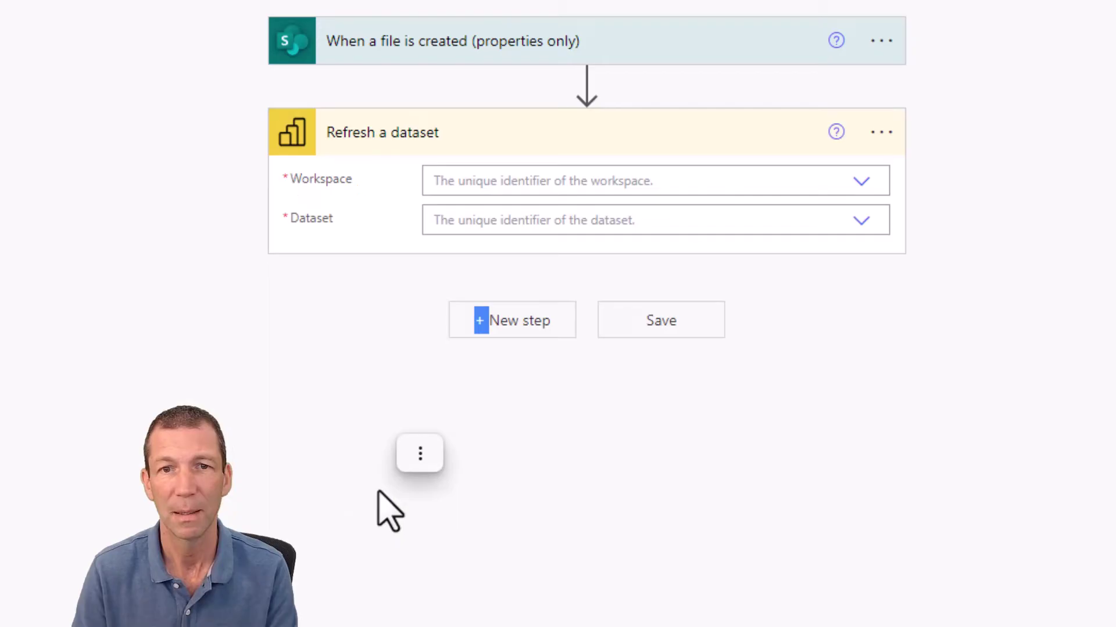
click(516, 174)
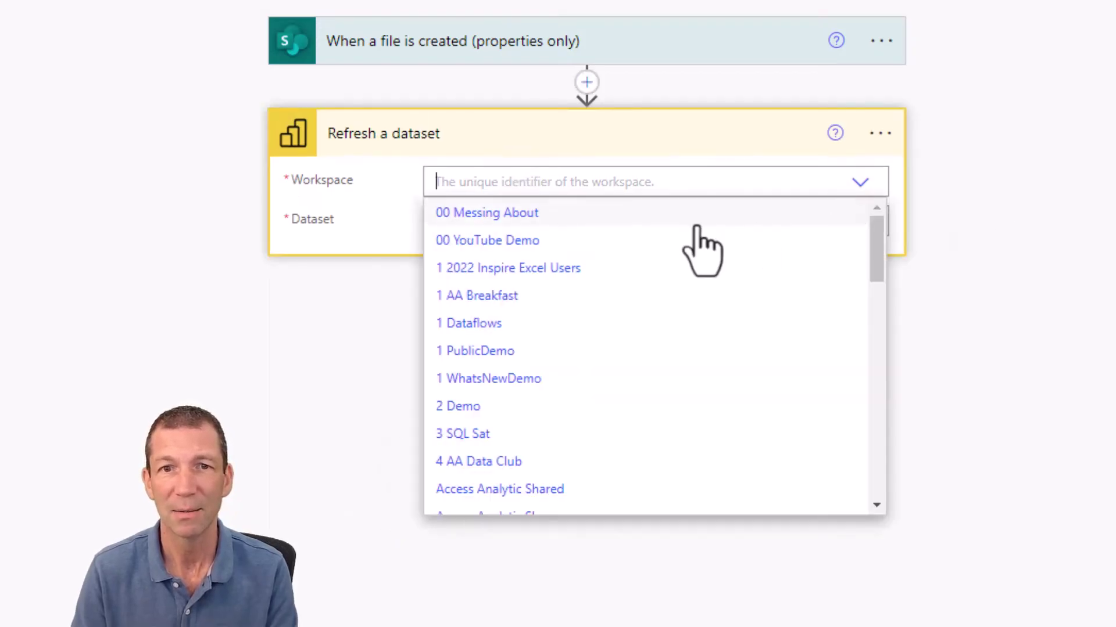
click(552, 249)
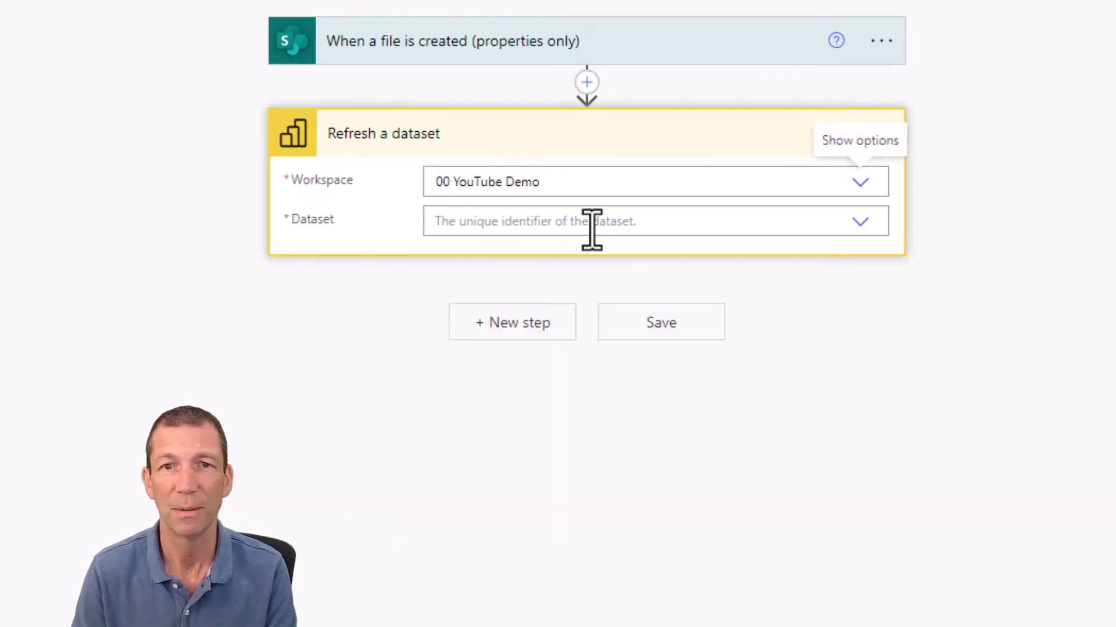
click(861, 222)
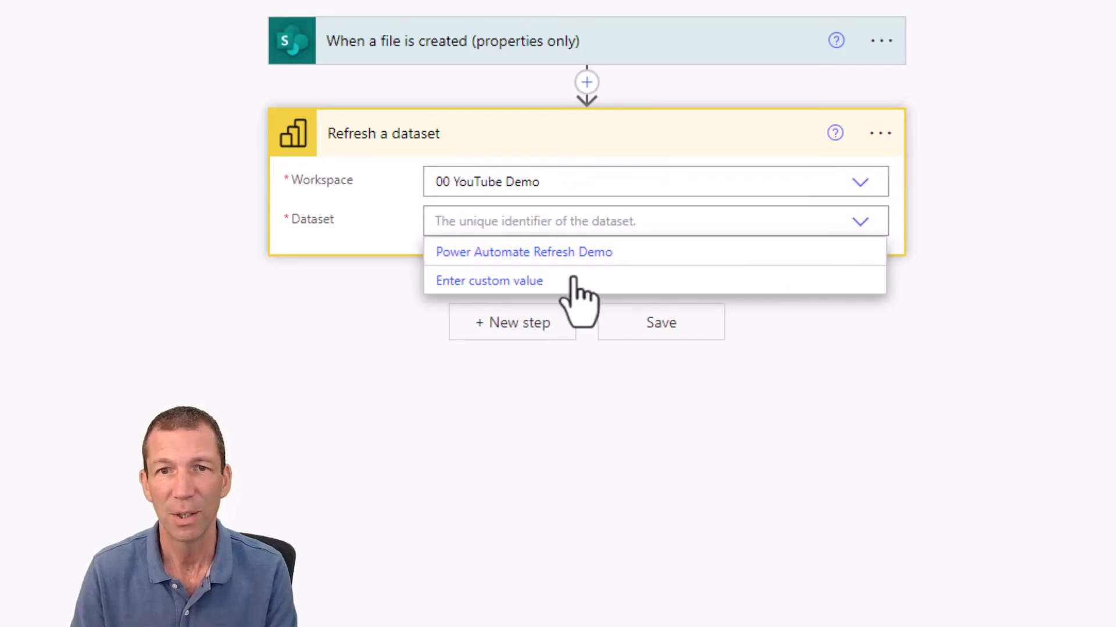
click(510, 256)
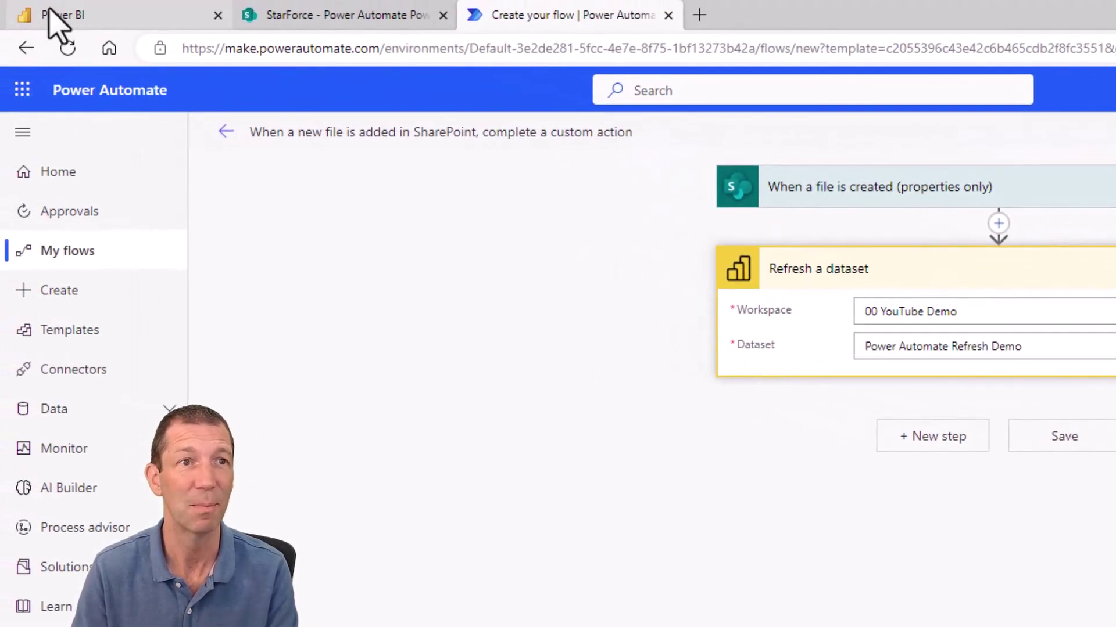
click(115, 16)
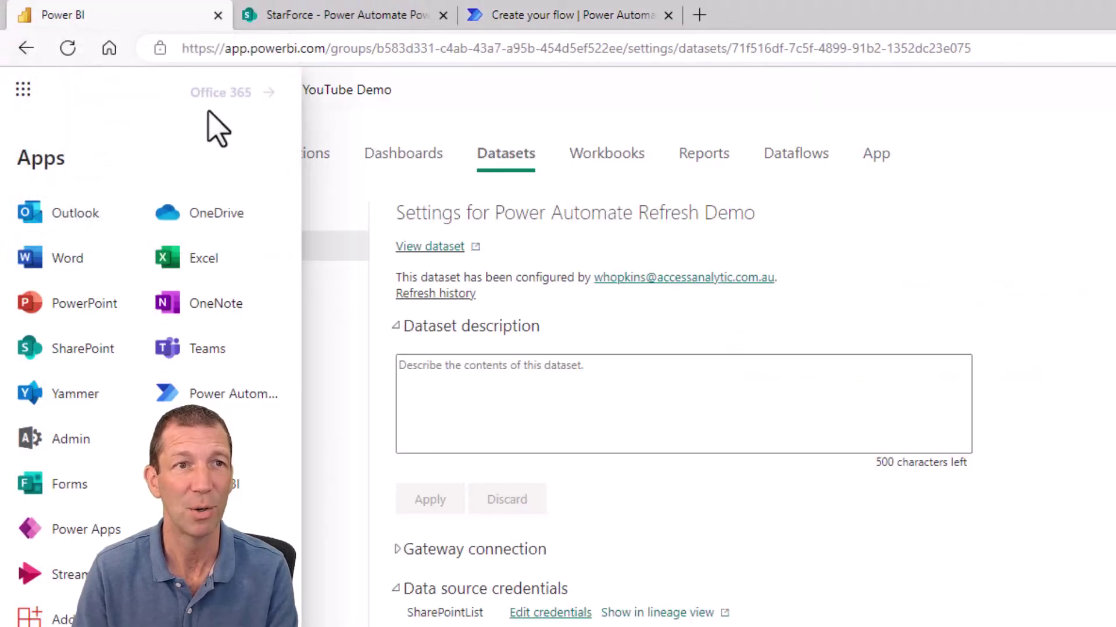
click(354, 91)
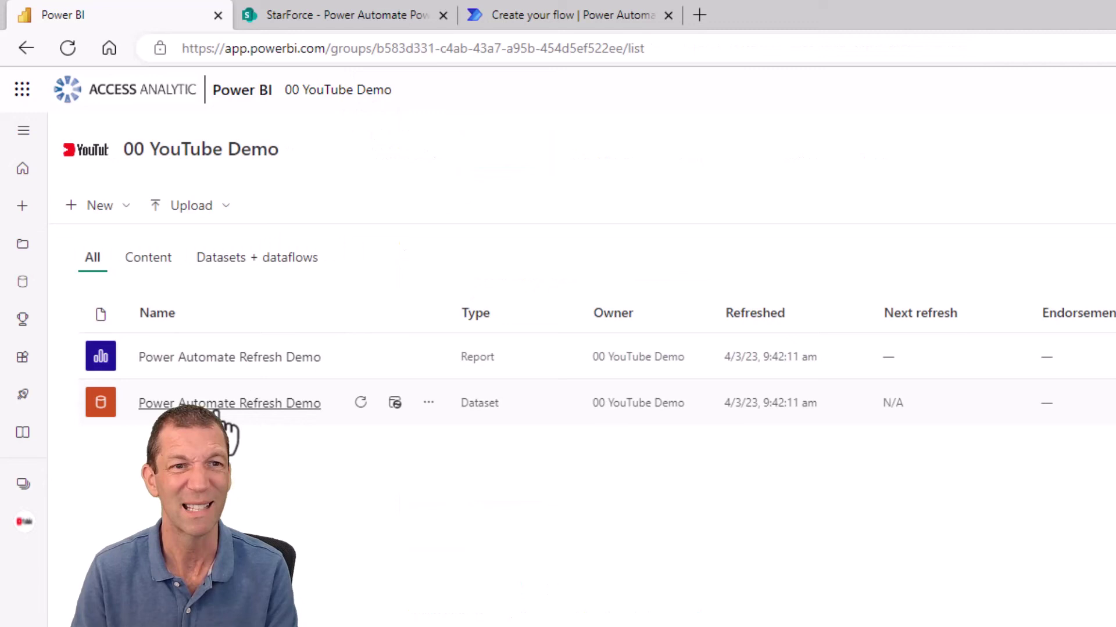
click(588, 8)
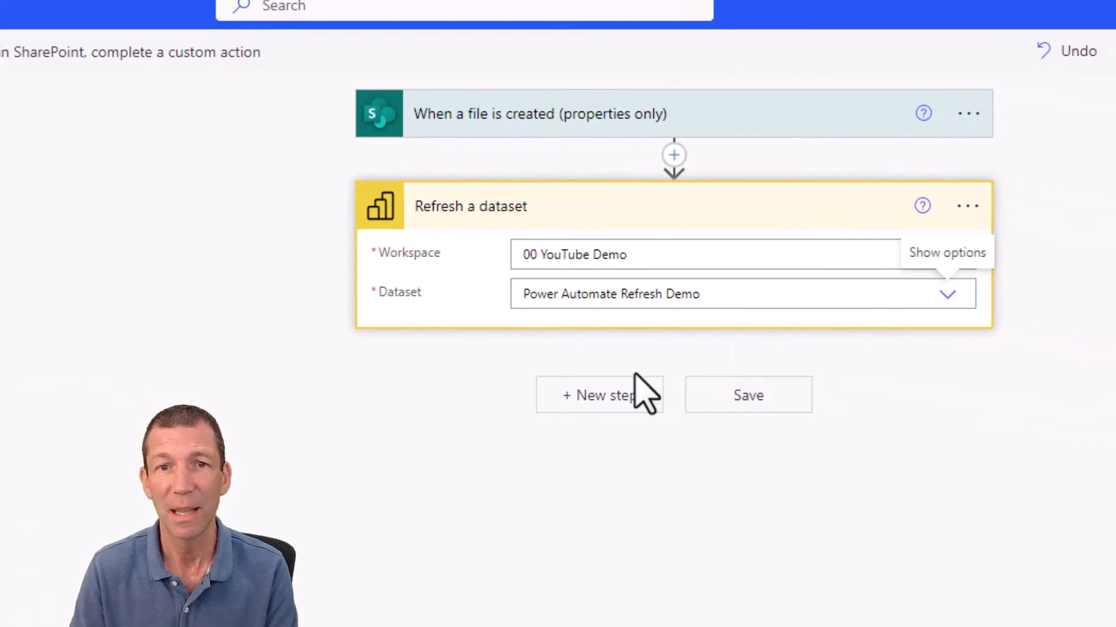
Step: Add the Notifications connector's 'Send me a mobile notification' action after the dataset refresh
click(621, 413)
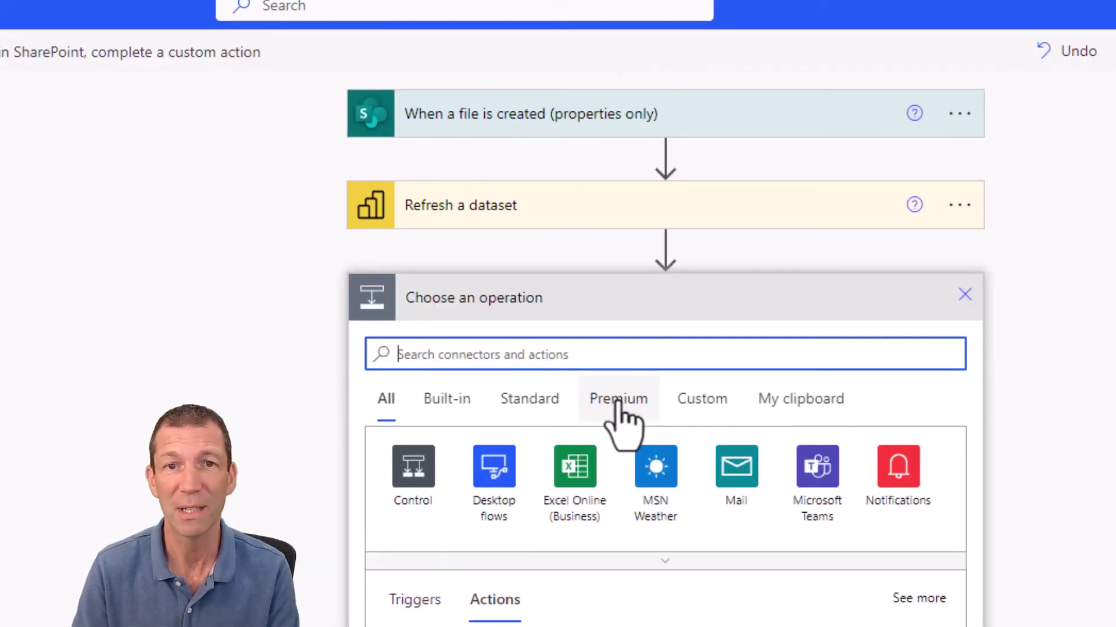
click(889, 497)
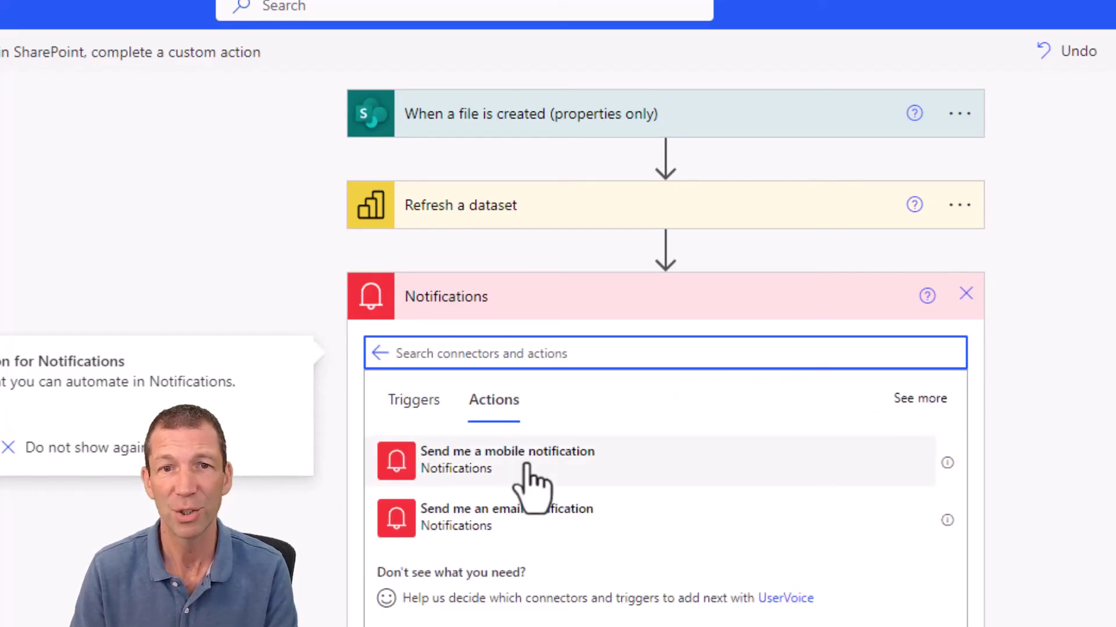
click(526, 465)
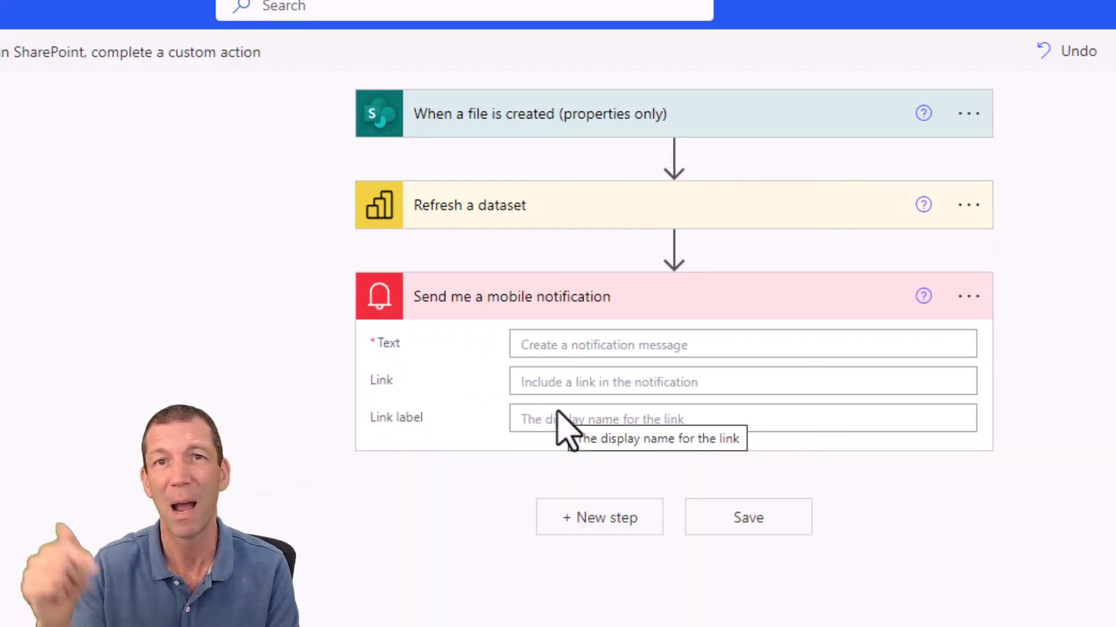